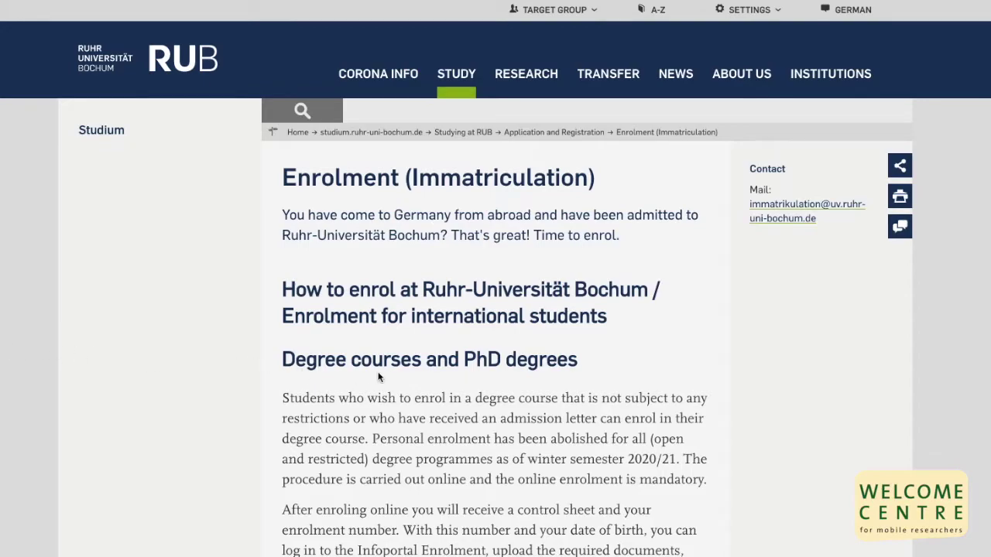
Step: Scroll down the Enrolment page to the degree courses and PhD section
{"action": "scroll", "coordinate": [379, 377], "scroll_direction": "down", "scroll_amount": 5}
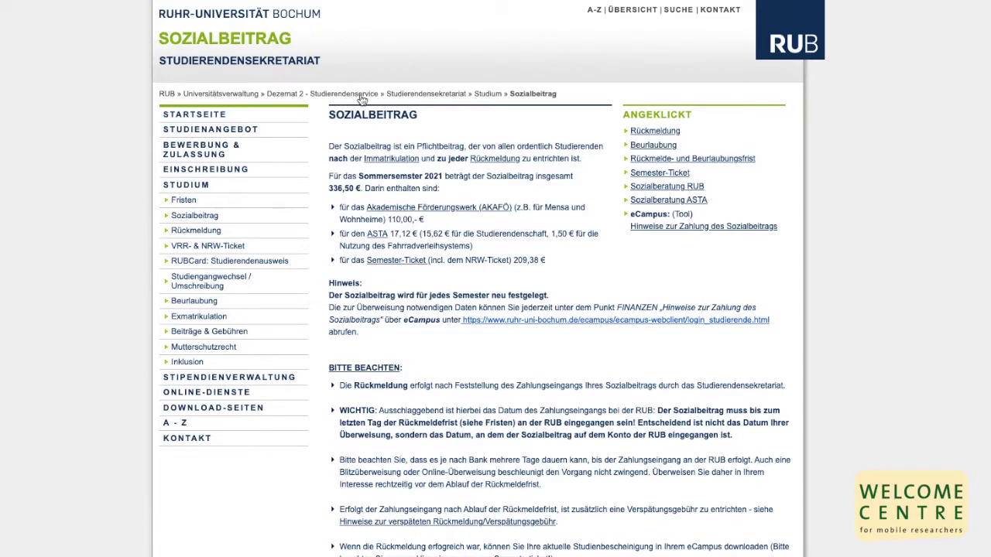
Step: Highlight the SOZIALBEITRAG heading, then clear the highlight
{"action": "double_click", "coordinate": [379, 114]}
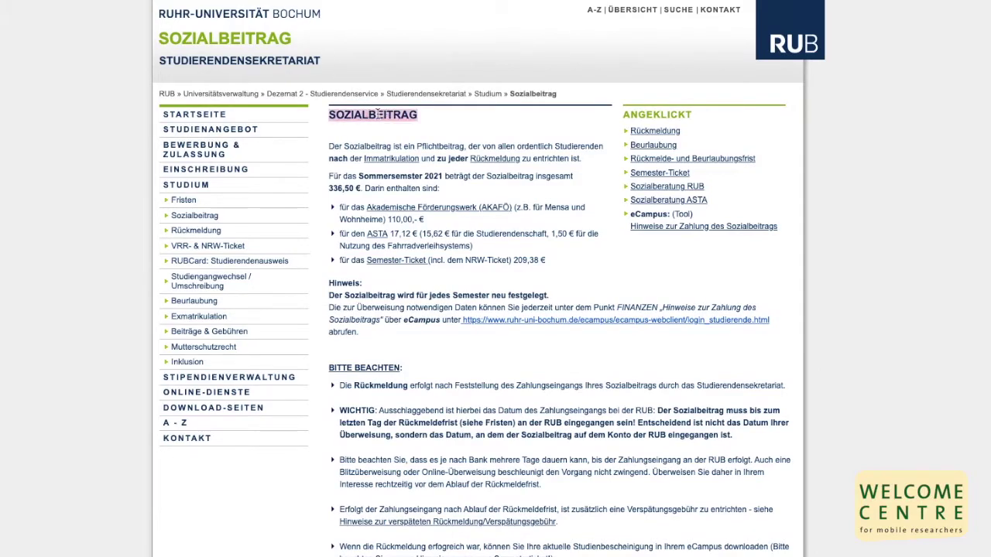
{"action": "left_click", "coordinate": [478, 124]}
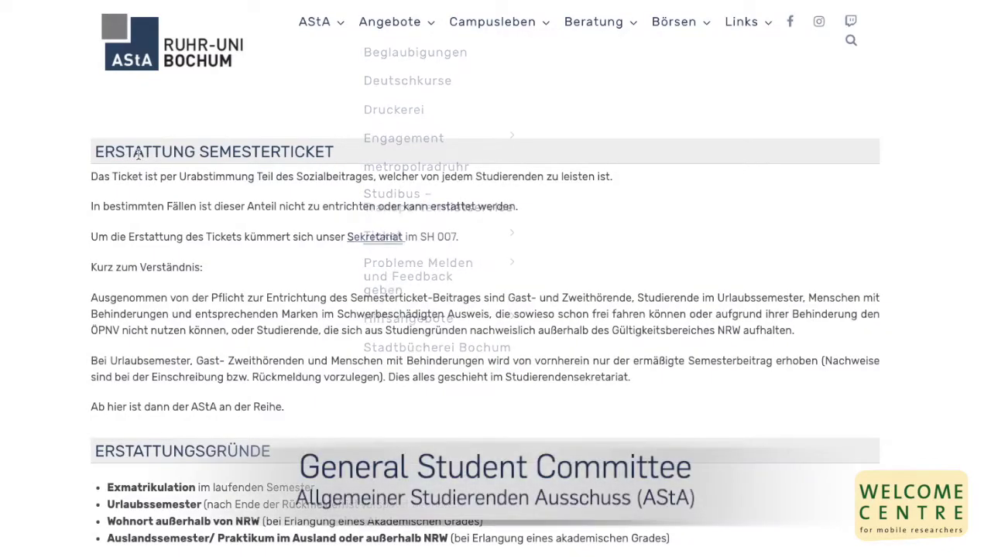
Step: Highlight the ERSTATTUNG SEMESTERTICKET heading, clear it, and scroll to the Erstattungsgründe list
{"action": "left_click_drag", "start_coordinate": [134, 151], "coordinate": [338, 151]}
{"action": "left_click", "coordinate": [339, 151]}
{"action": "scroll", "coordinate": [338, 149], "scroll_direction": "down", "scroll_amount": 1}
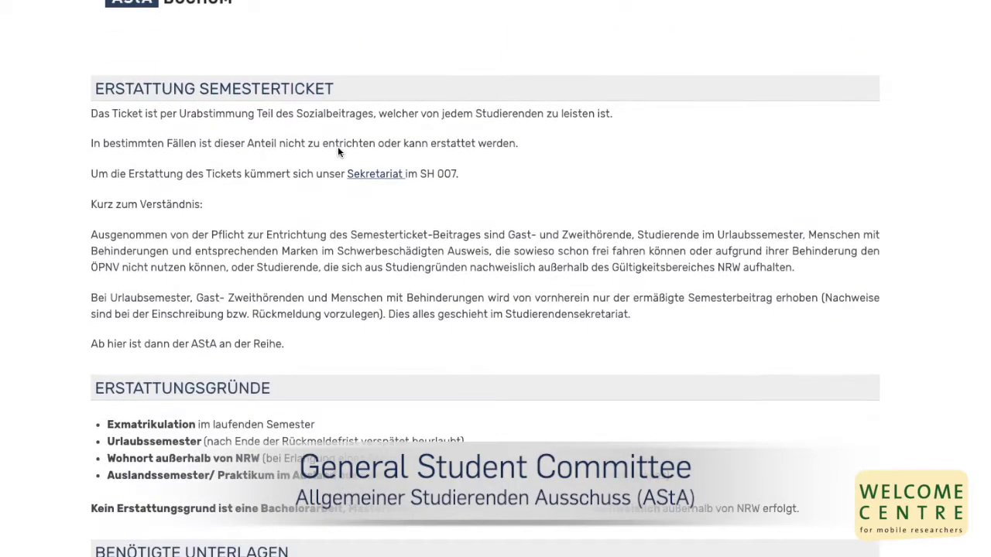
{"action": "scroll", "coordinate": [339, 149], "scroll_direction": "down", "scroll_amount": 3}
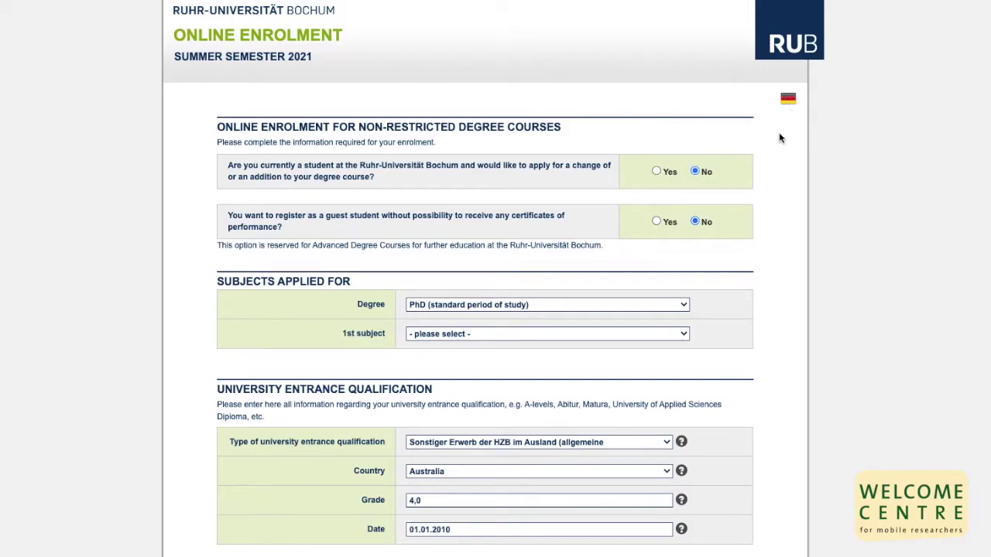
{"action": "scroll", "coordinate": [772, 149], "scroll_direction": "down", "scroll_amount": 1}
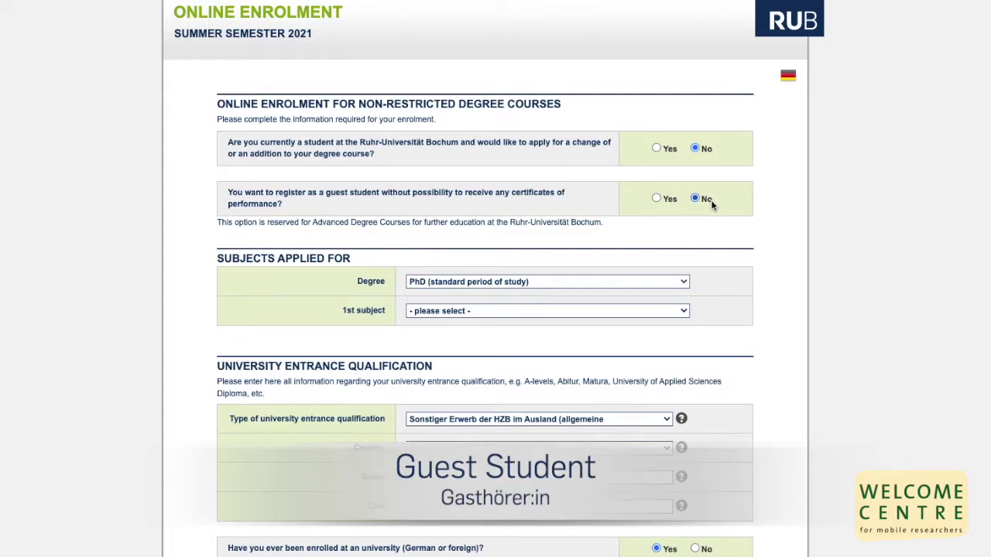
{"action": "scroll", "coordinate": [711, 200], "scroll_direction": "down", "scroll_amount": 1}
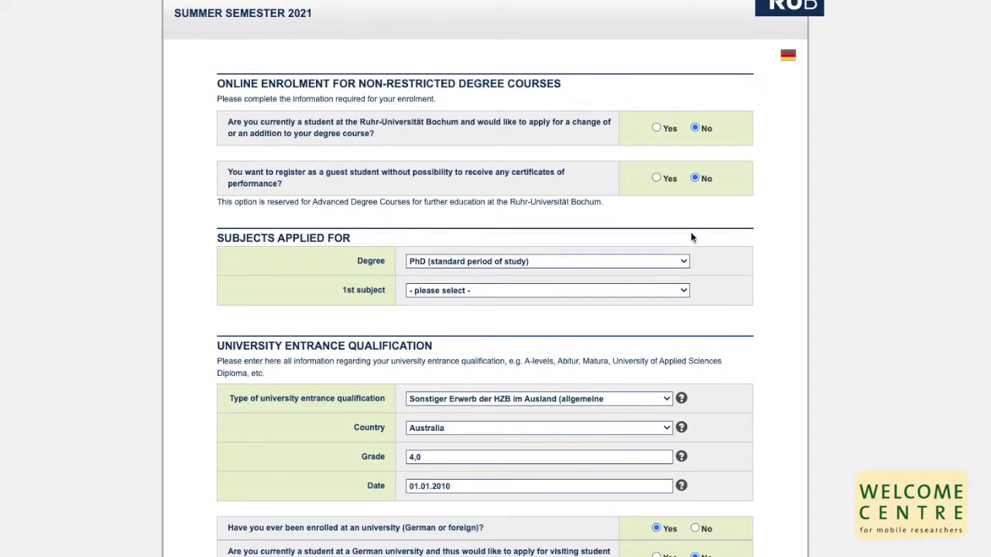
Step: Set the Degree to 'PhD (degree required)'
{"action": "left_click", "coordinate": [573, 290]}
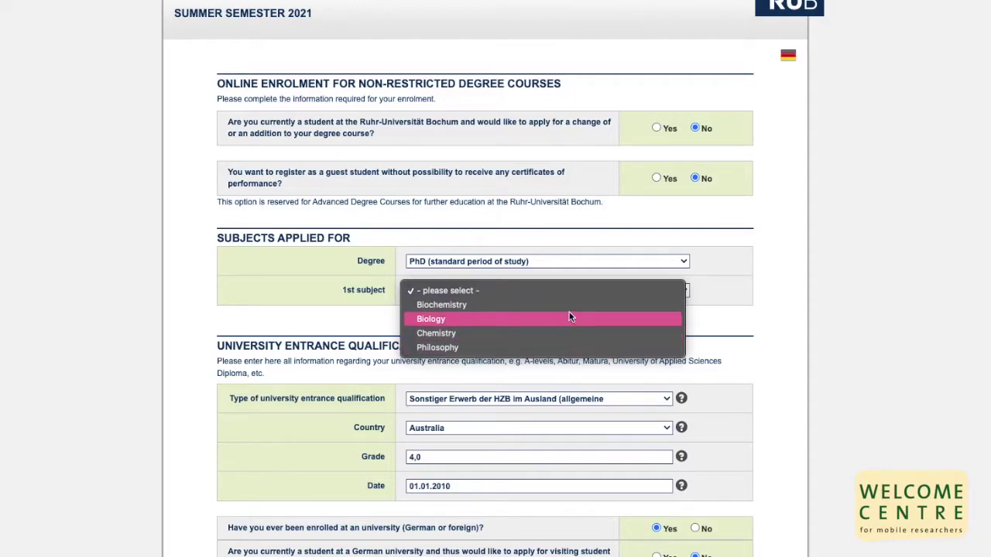
{"action": "left_click", "coordinate": [571, 261]}
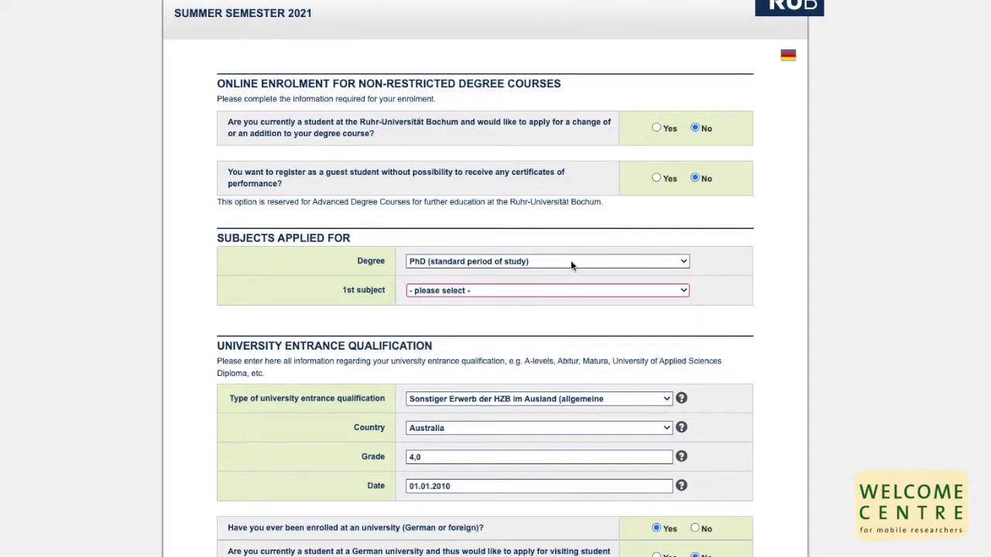
{"action": "left_click", "coordinate": [573, 262]}
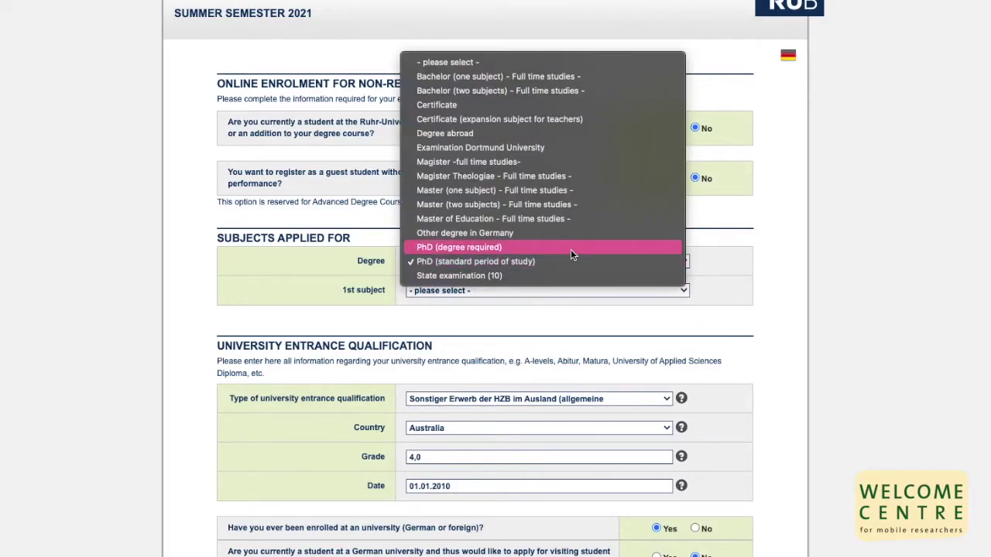
{"action": "left_click", "coordinate": [571, 247]}
Step: Choose 'English and American Studies' as the 1st subject, then scroll further down the form
{"action": "left_click", "coordinate": [571, 291]}
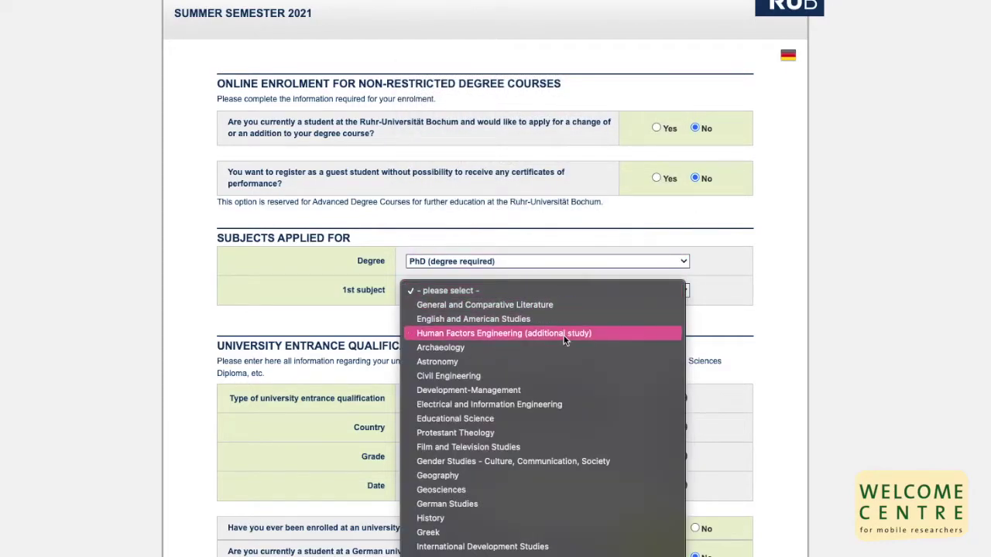
{"action": "left_click", "coordinate": [565, 320]}
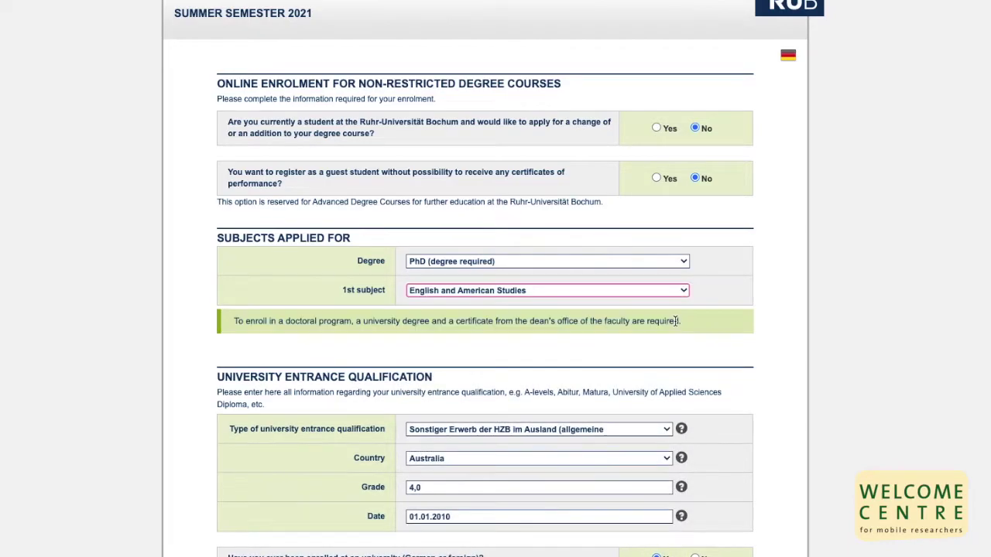
{"action": "scroll", "coordinate": [675, 321], "scroll_direction": "down", "scroll_amount": 1}
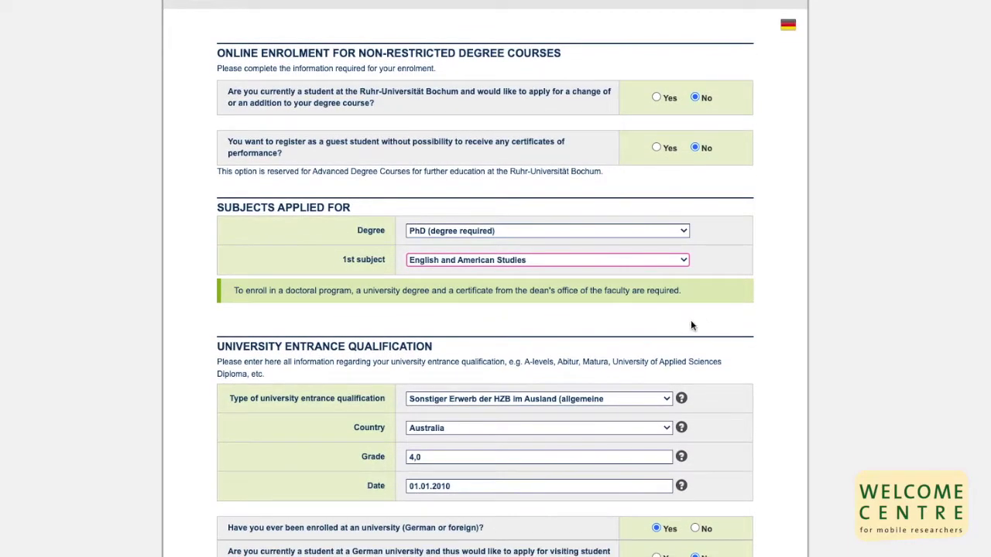
{"action": "left_click", "coordinate": [782, 314]}
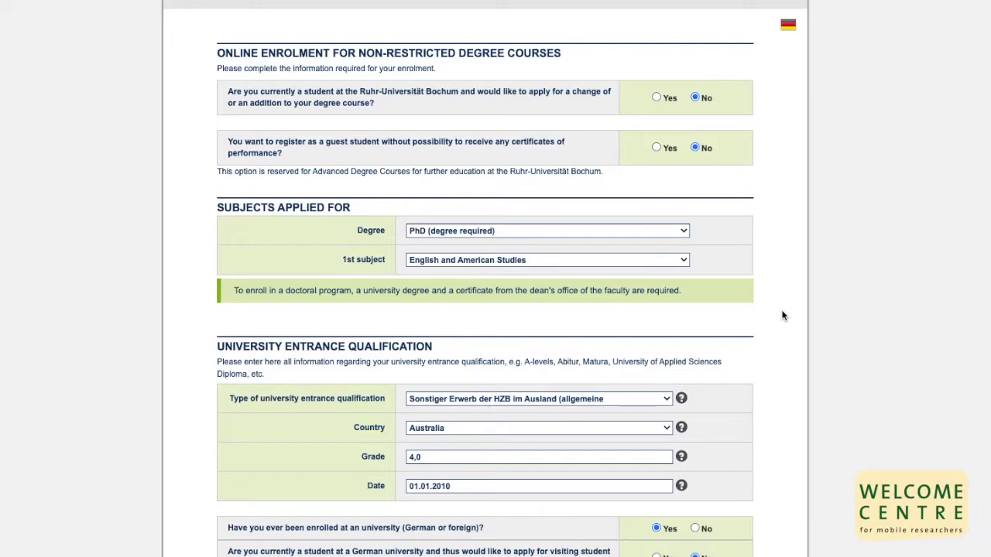
{"action": "scroll", "coordinate": [782, 316], "scroll_direction": "down", "scroll_amount": 3}
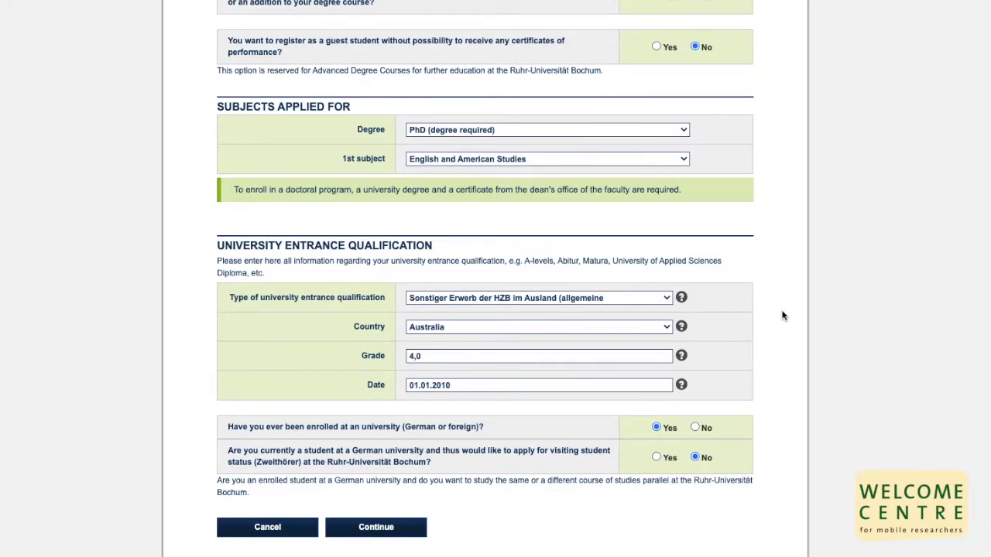
{"action": "left_click", "coordinate": [668, 304]}
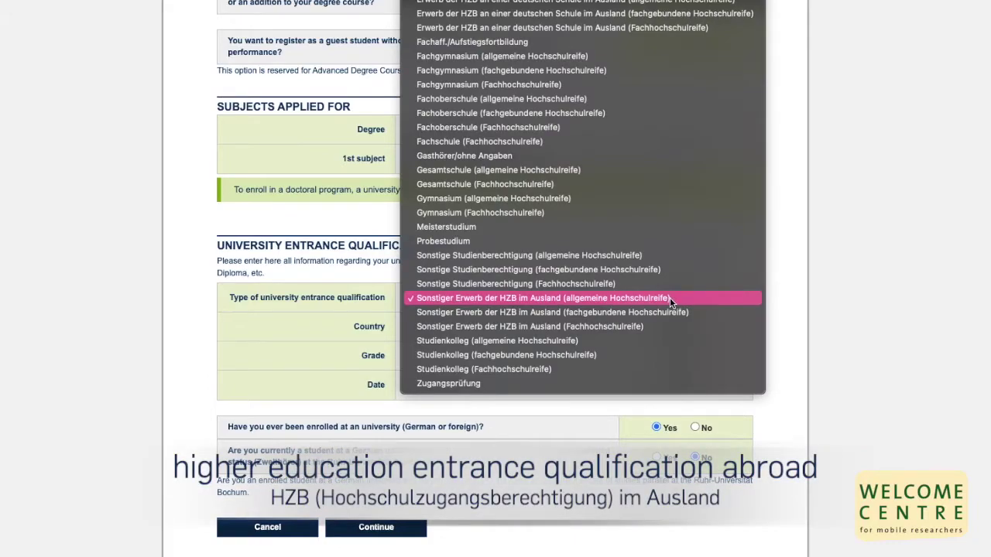
{"action": "left_click", "coordinate": [670, 298]}
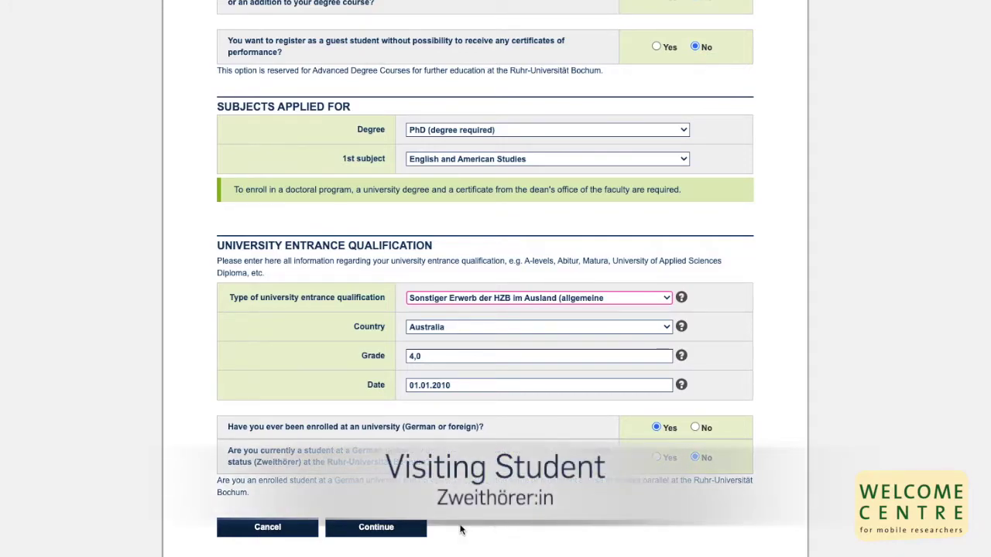
Step: On the next form page, set the previous semester to 'I was not enrolled in the winter semester 2020/21'
{"action": "left_click", "coordinate": [394, 535]}
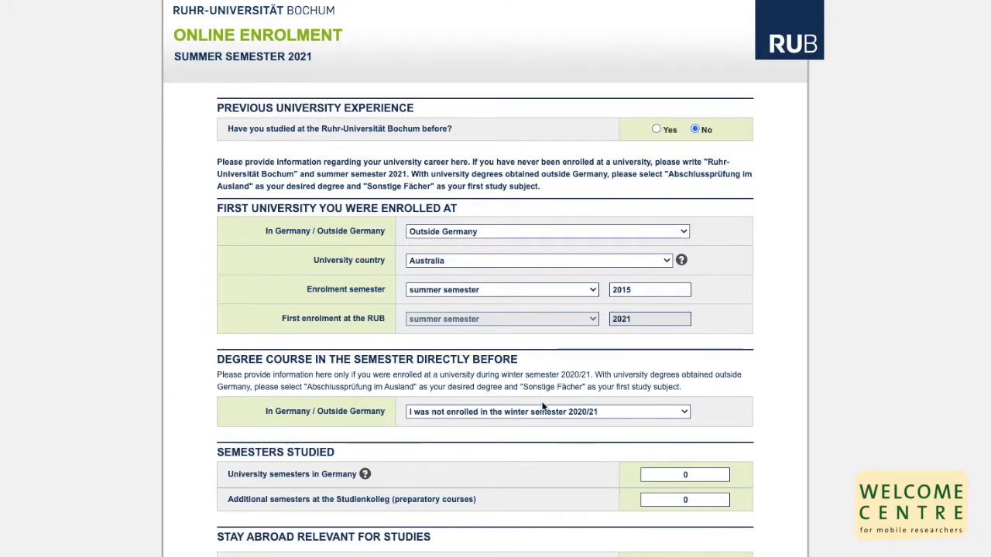
{"action": "scroll", "coordinate": [546, 403], "scroll_direction": "down", "scroll_amount": 1}
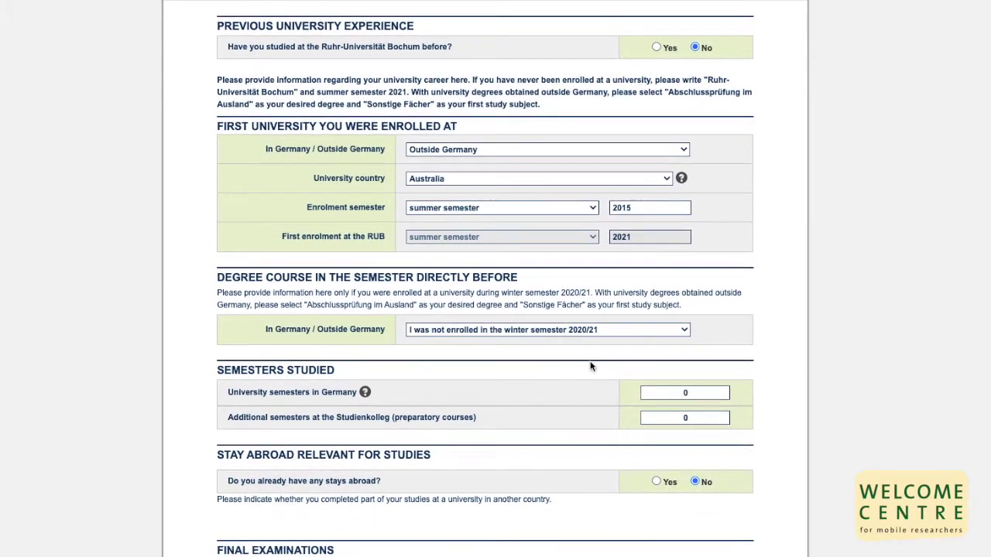
{"action": "left_click", "coordinate": [631, 333]}
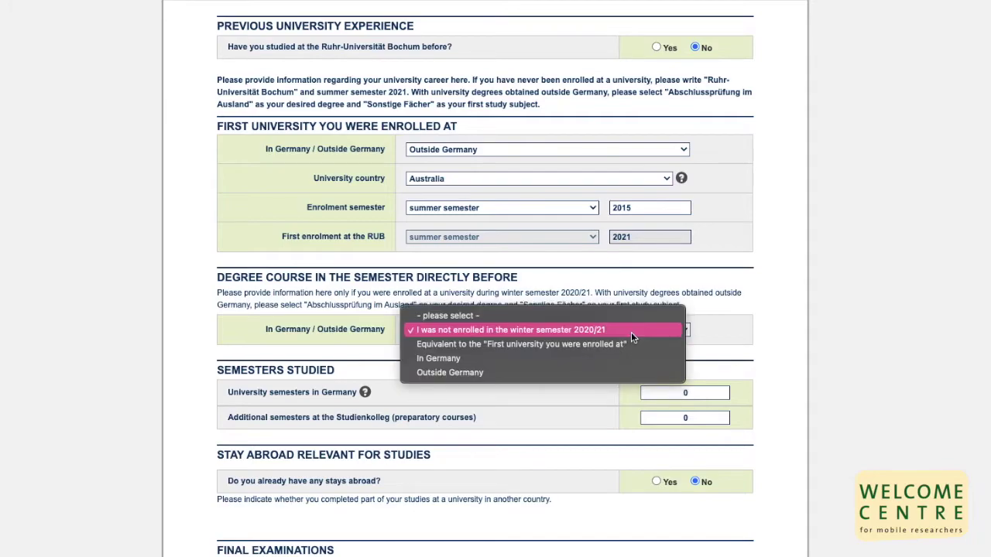
{"action": "left_click", "coordinate": [631, 332]}
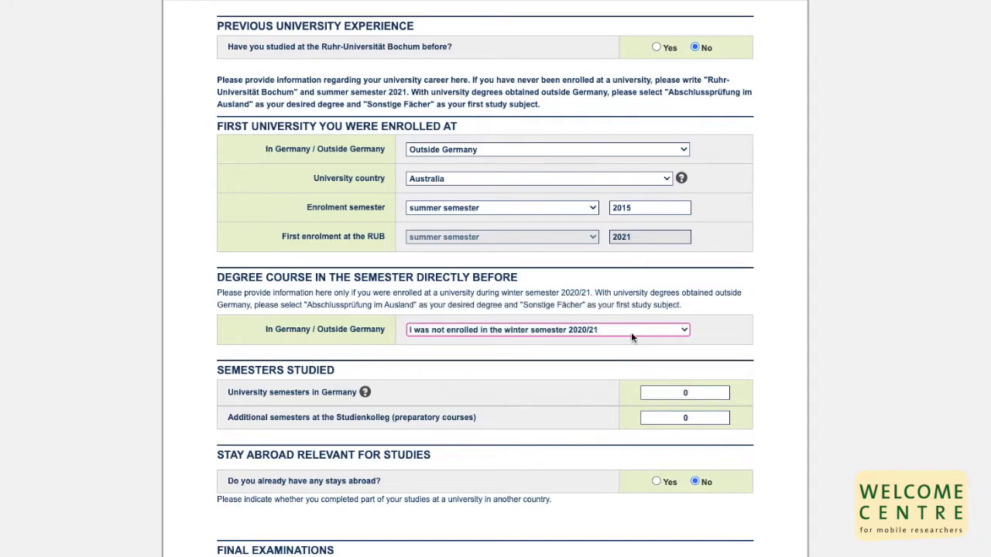
{"action": "scroll", "coordinate": [631, 337], "scroll_direction": "down", "scroll_amount": 2}
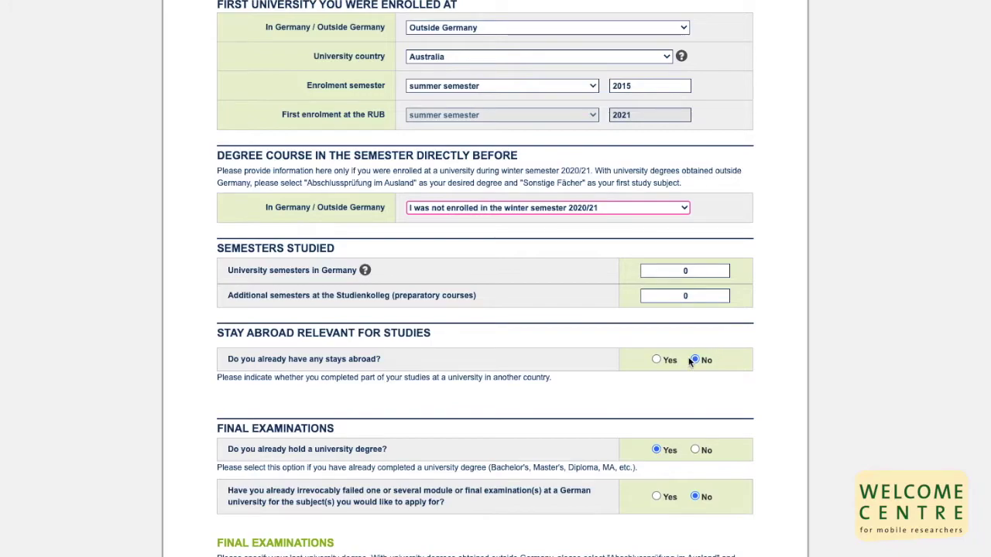
Step: Review the Final Examinations sections and continue to the Personal Data page
{"action": "scroll", "coordinate": [706, 344], "scroll_direction": "down", "scroll_amount": 3}
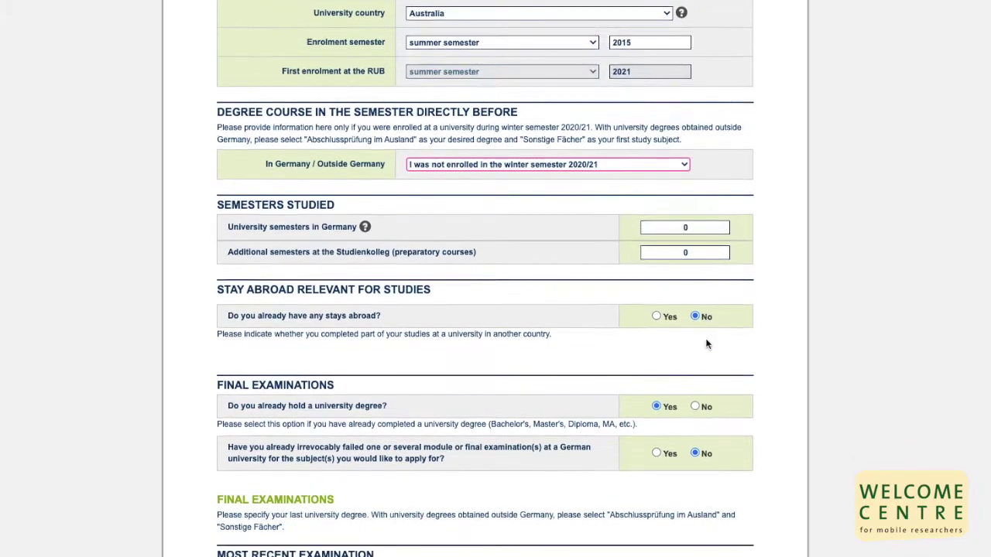
{"action": "scroll", "coordinate": [706, 344], "scroll_direction": "down", "scroll_amount": 2}
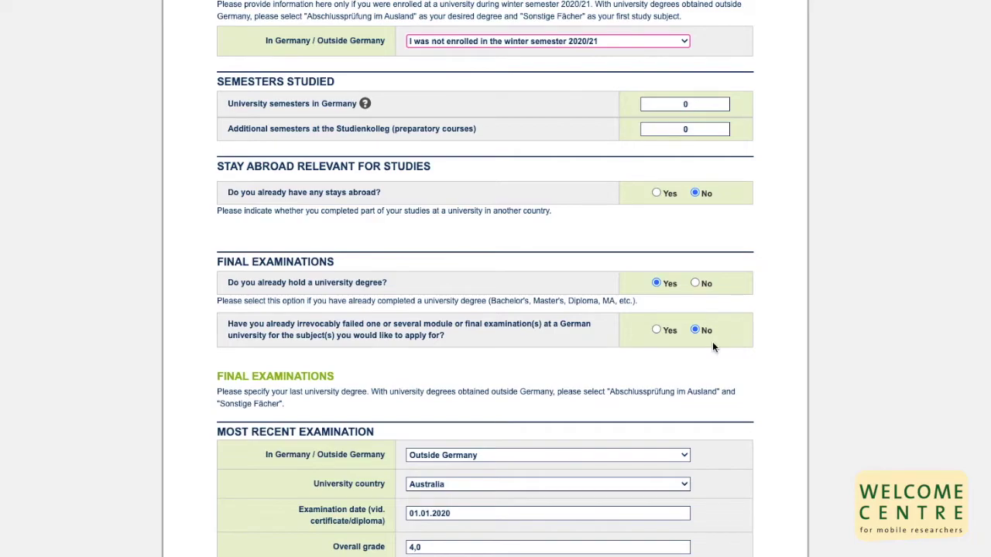
{"action": "scroll", "coordinate": [713, 343], "scroll_direction": "down", "scroll_amount": 2}
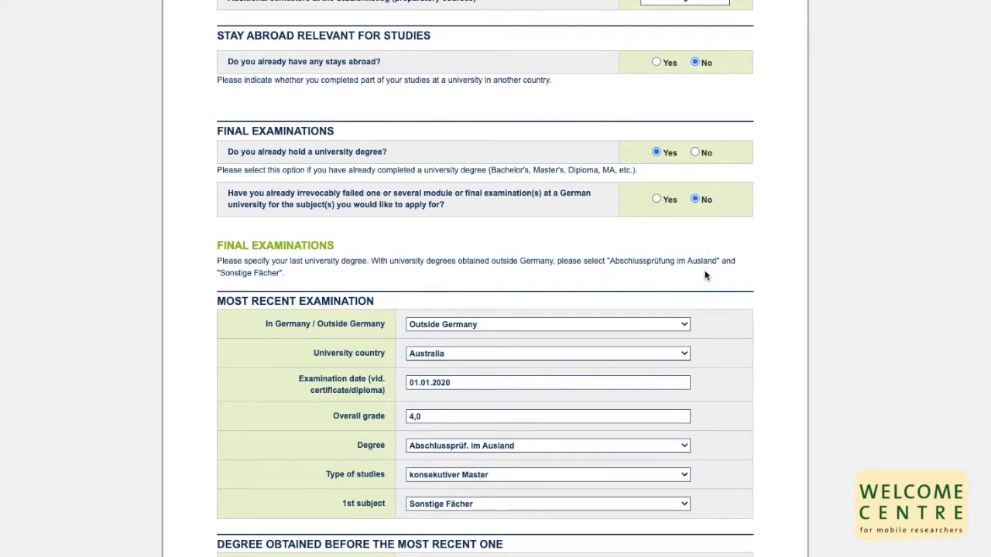
{"action": "scroll", "coordinate": [705, 274], "scroll_direction": "down", "scroll_amount": 2}
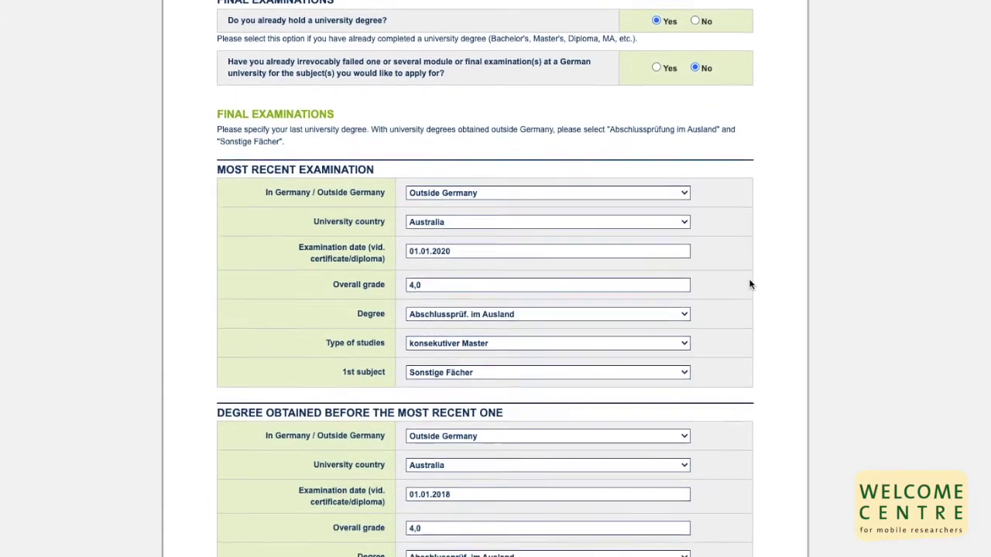
{"action": "scroll", "coordinate": [749, 284], "scroll_direction": "down", "scroll_amount": 3}
{"action": "left_click", "coordinate": [500, 499]}
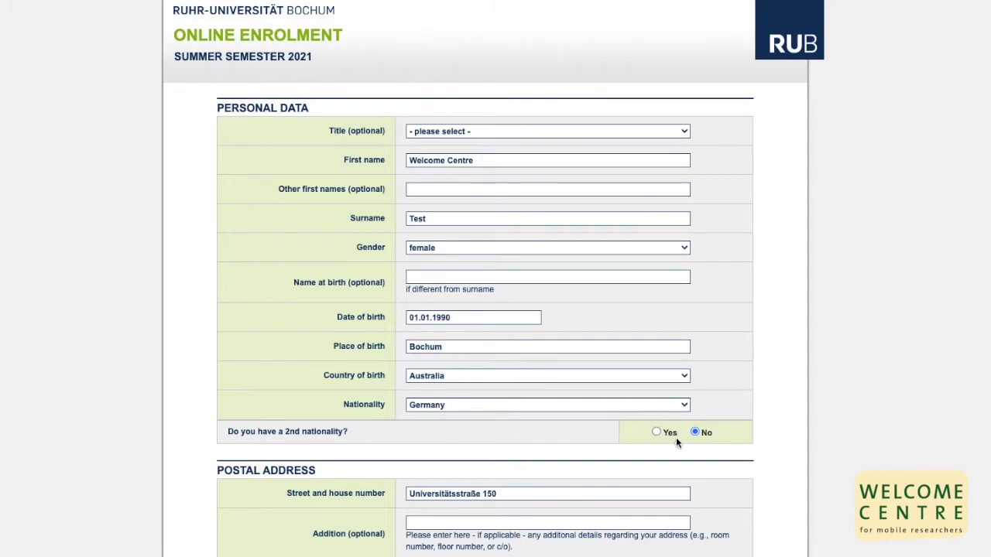
{"action": "left_click", "coordinate": [657, 433]}
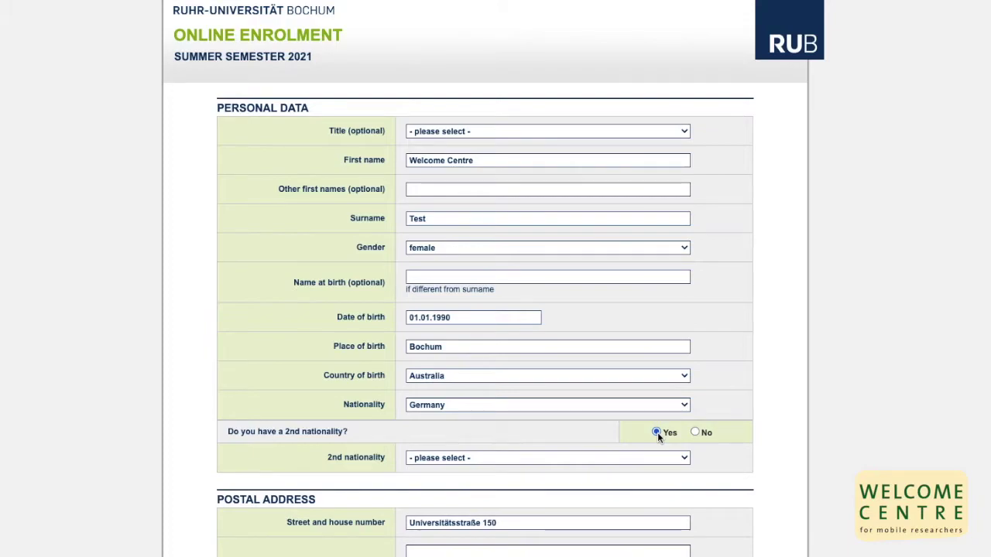
{"action": "left_click", "coordinate": [694, 432]}
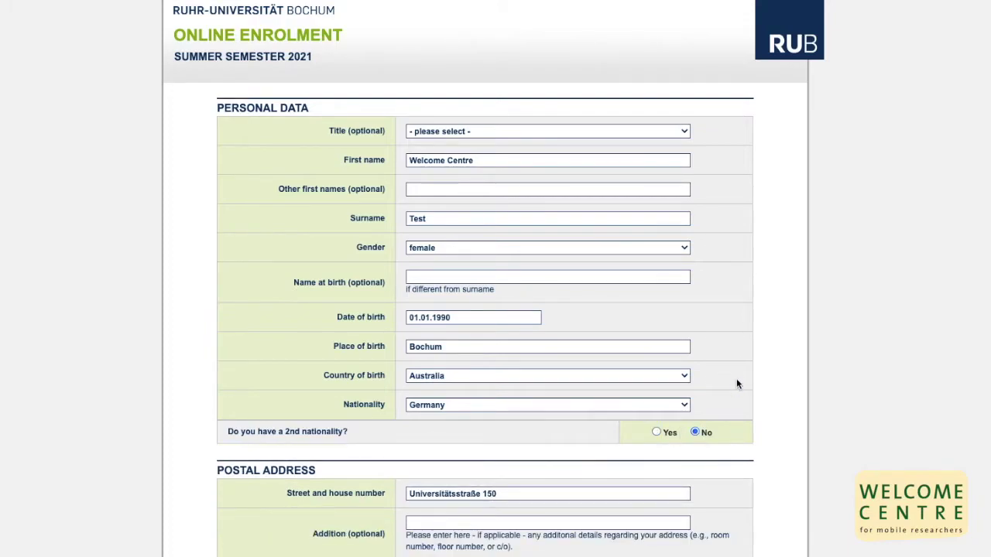
{"action": "scroll", "coordinate": [737, 381], "scroll_direction": "down", "scroll_amount": 4}
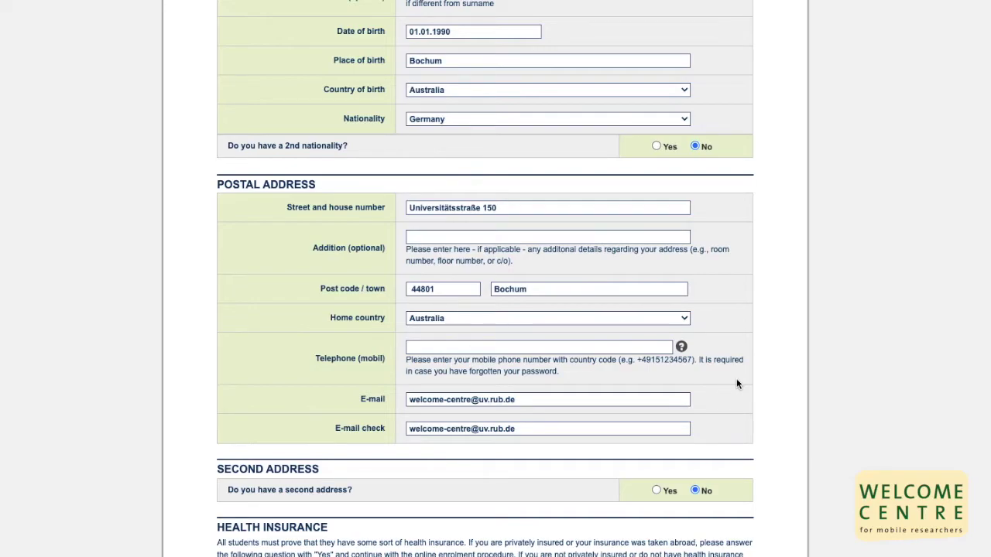
{"action": "scroll", "coordinate": [712, 459], "scroll_direction": "down", "scroll_amount": 1}
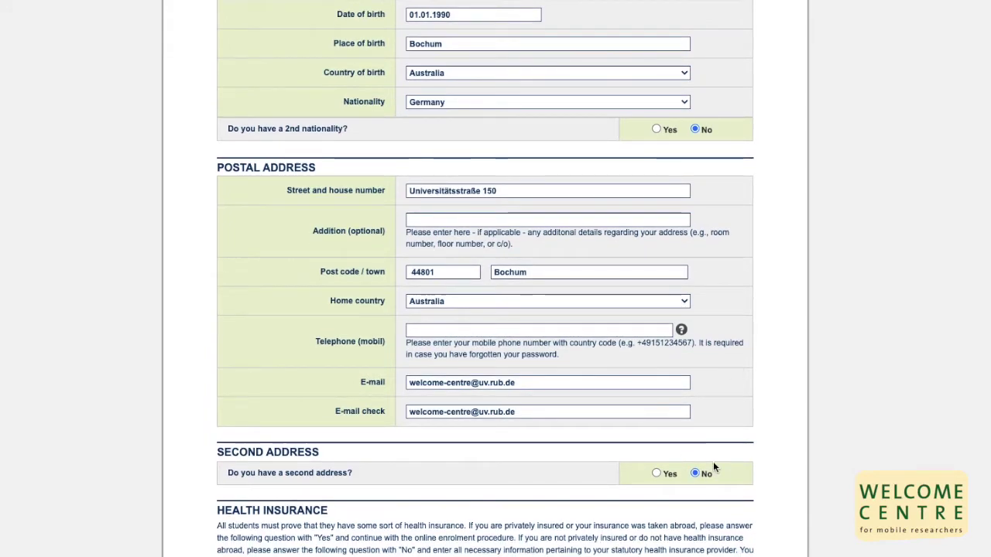
{"action": "scroll", "coordinate": [713, 461], "scroll_direction": "down", "scroll_amount": 2}
{"action": "scroll", "coordinate": [714, 466], "scroll_direction": "down", "scroll_amount": 2}
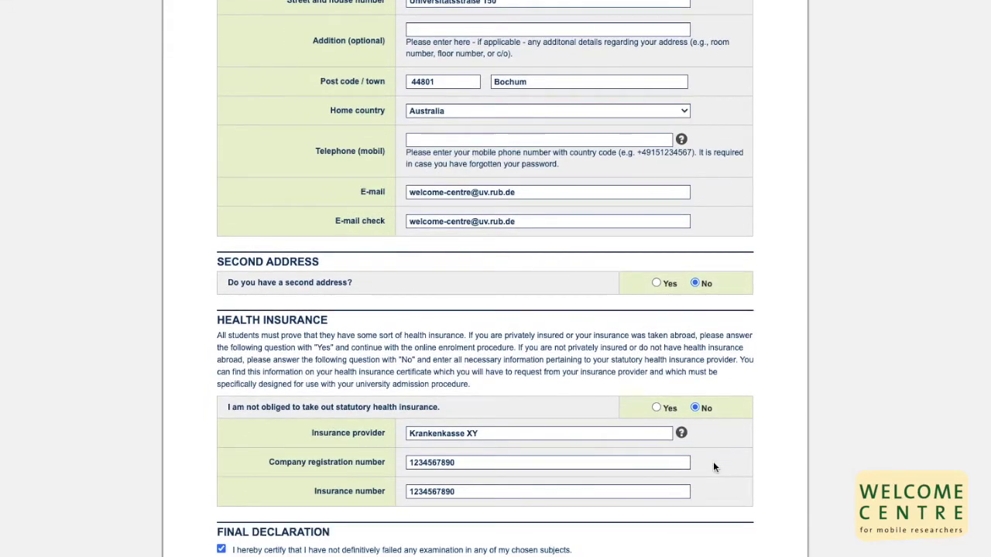
{"action": "scroll", "coordinate": [713, 463], "scroll_direction": "down", "scroll_amount": 1}
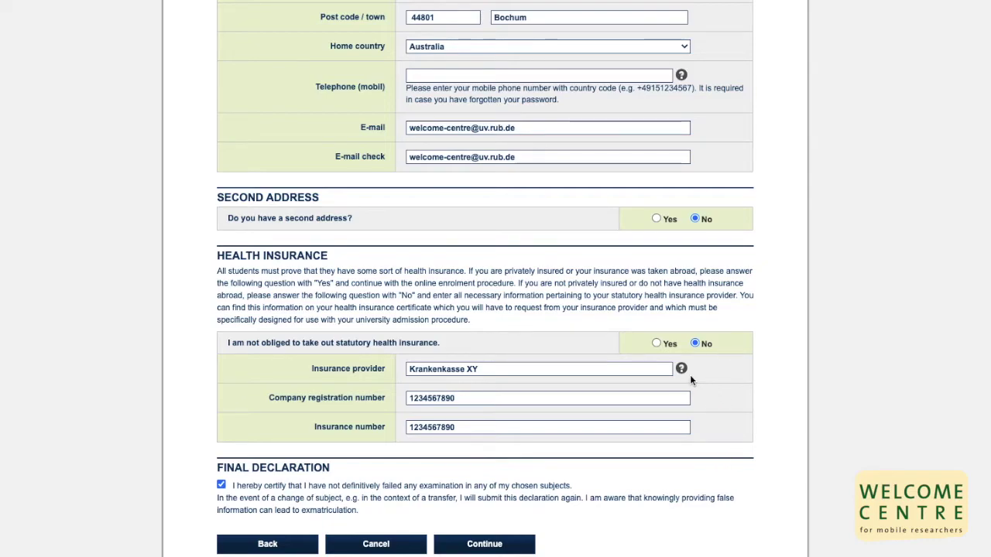
Step: Review all entries in the Correction Overview and send the enrolment application
{"action": "mouse_move", "coordinate": [681, 369]}
{"action": "left_click", "coordinate": [477, 544]}
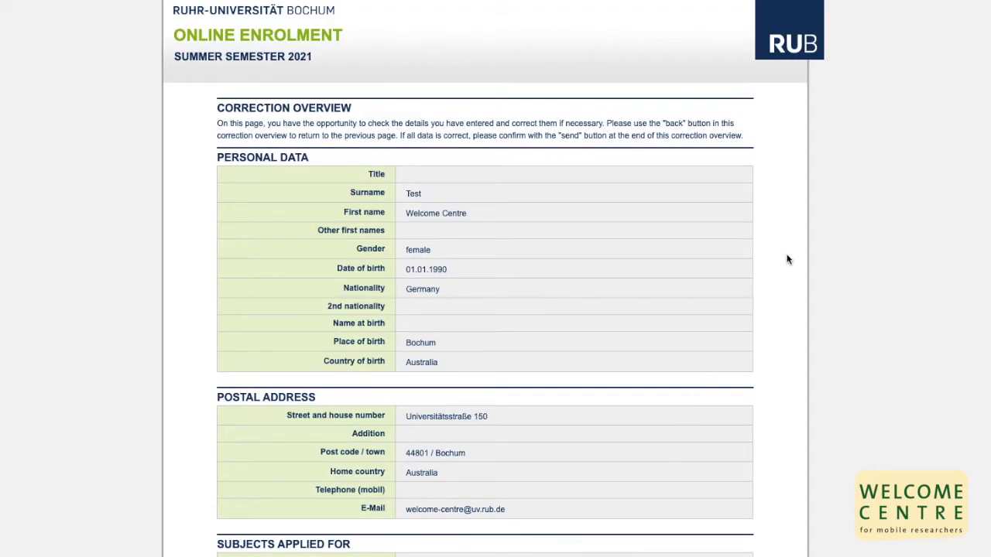
{"action": "scroll", "coordinate": [788, 259], "scroll_direction": "down", "scroll_amount": 12}
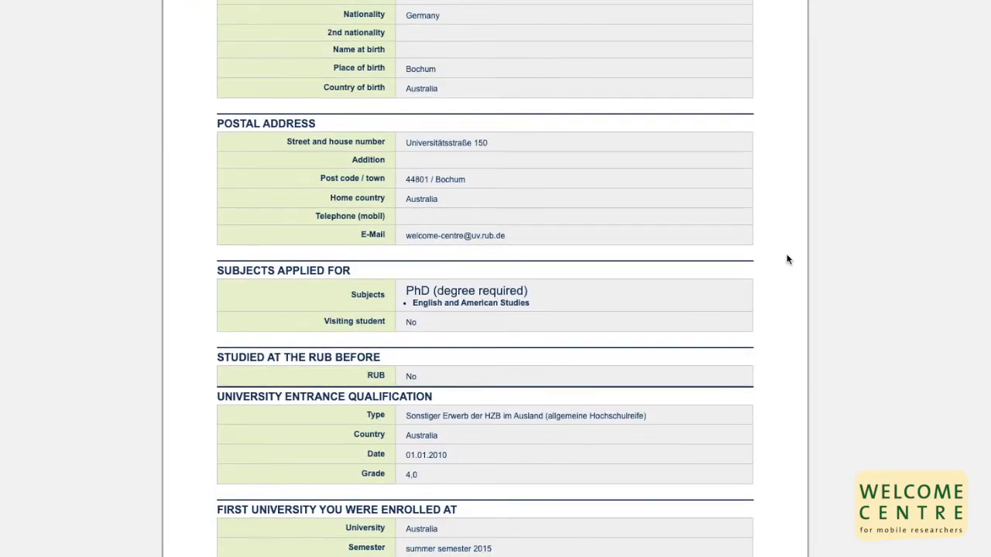
{"action": "scroll", "coordinate": [788, 259], "scroll_direction": "down", "scroll_amount": 1}
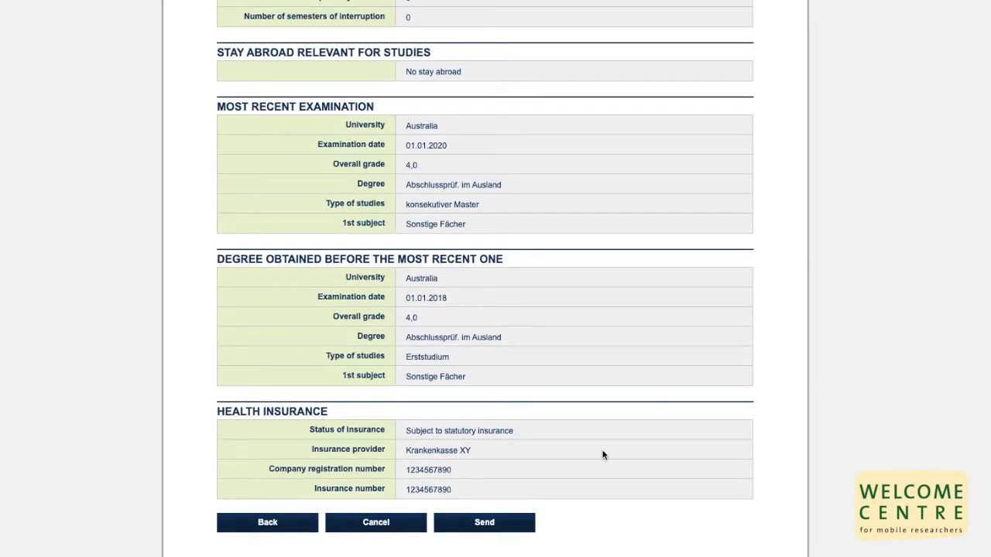
{"action": "left_click", "coordinate": [493, 519]}
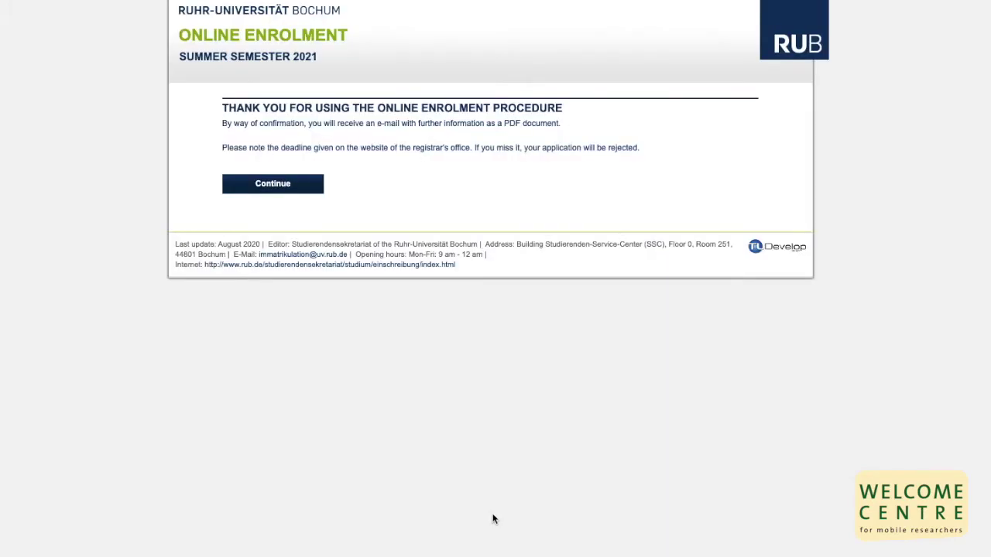